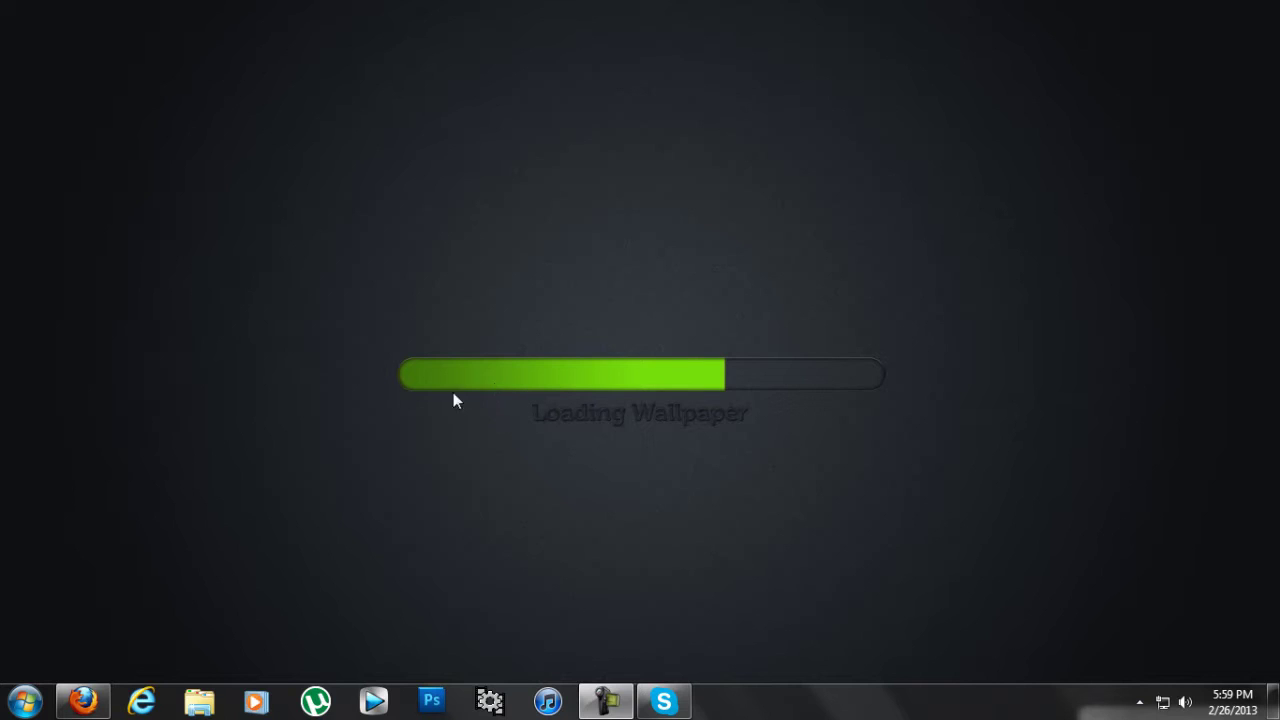
left_click(83, 700)
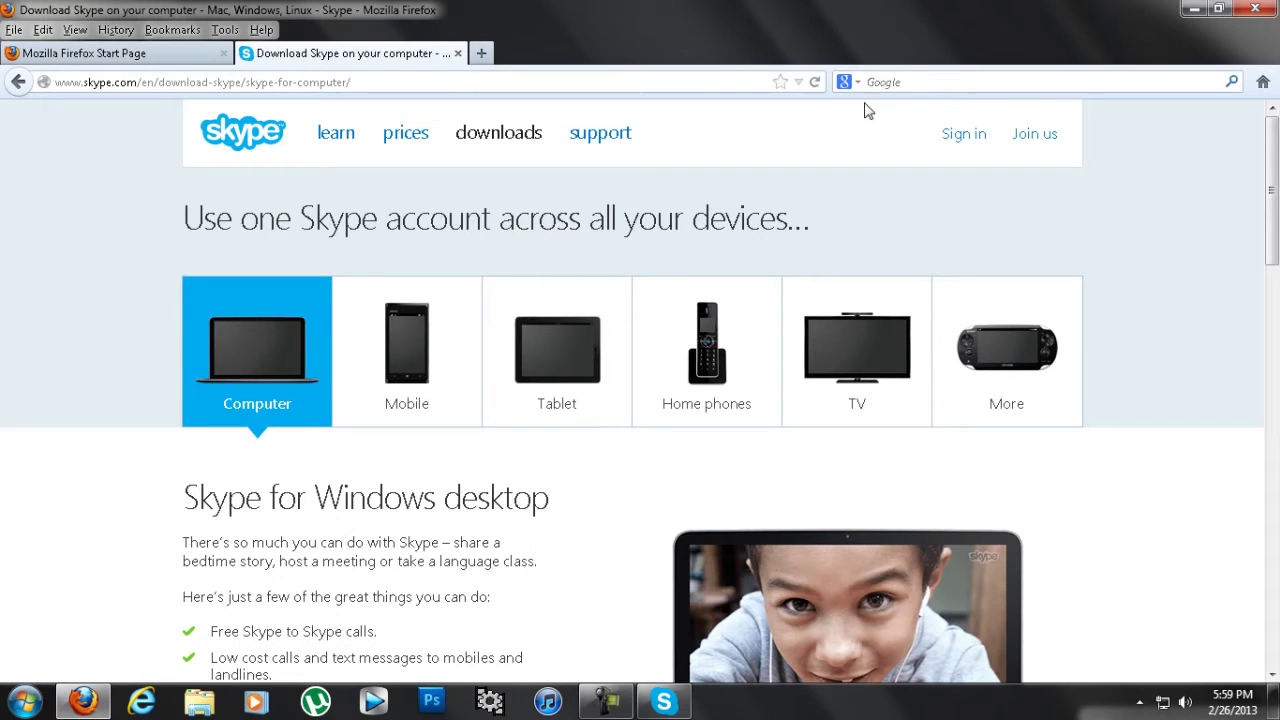
left_click(1194, 9)
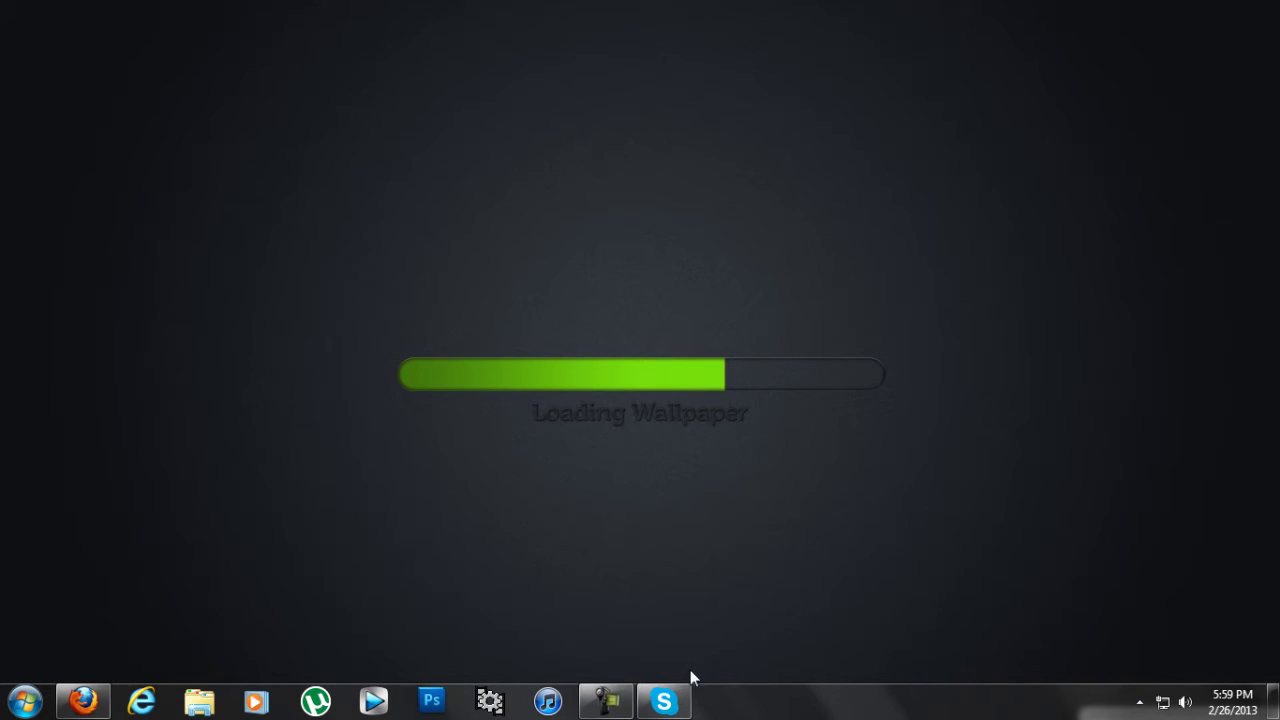
left_click(83, 700)
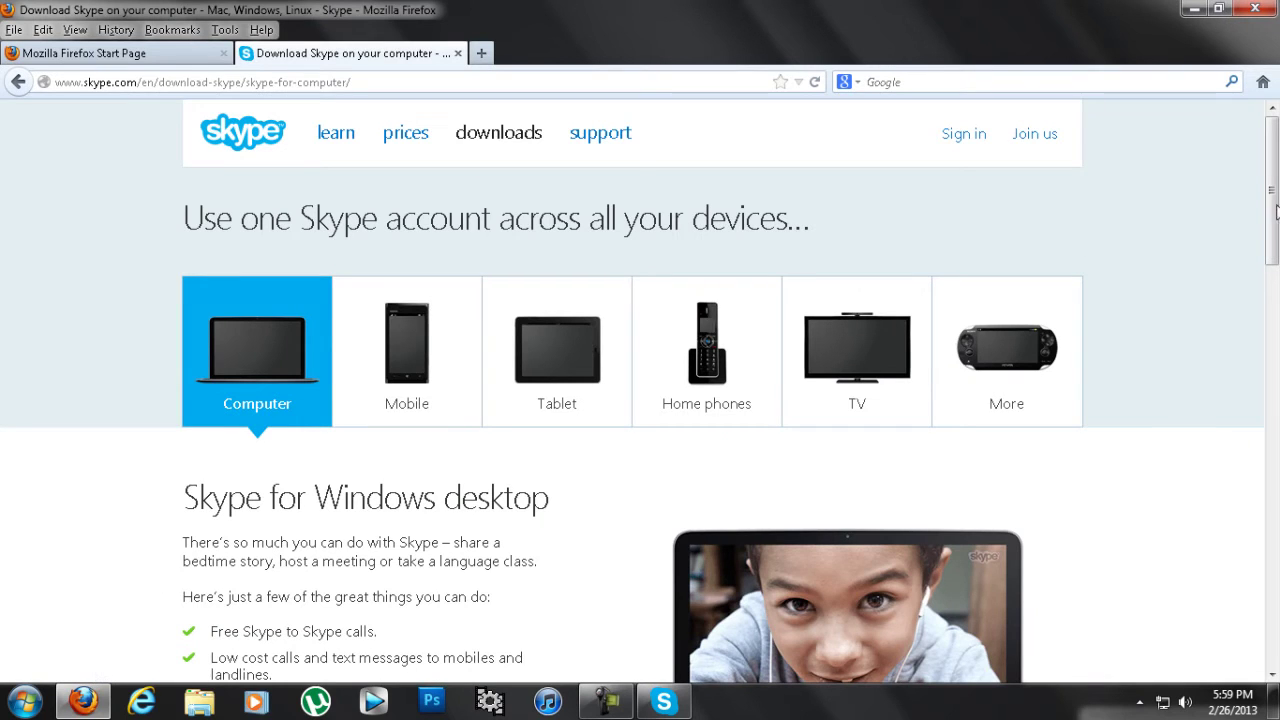
mouse_move(1274, 197)
left_mouse_down()
mouse_move(1276, 625)
mouse_move(1276, 190)
mouse_move(1276, 365)
left_mouse_up()
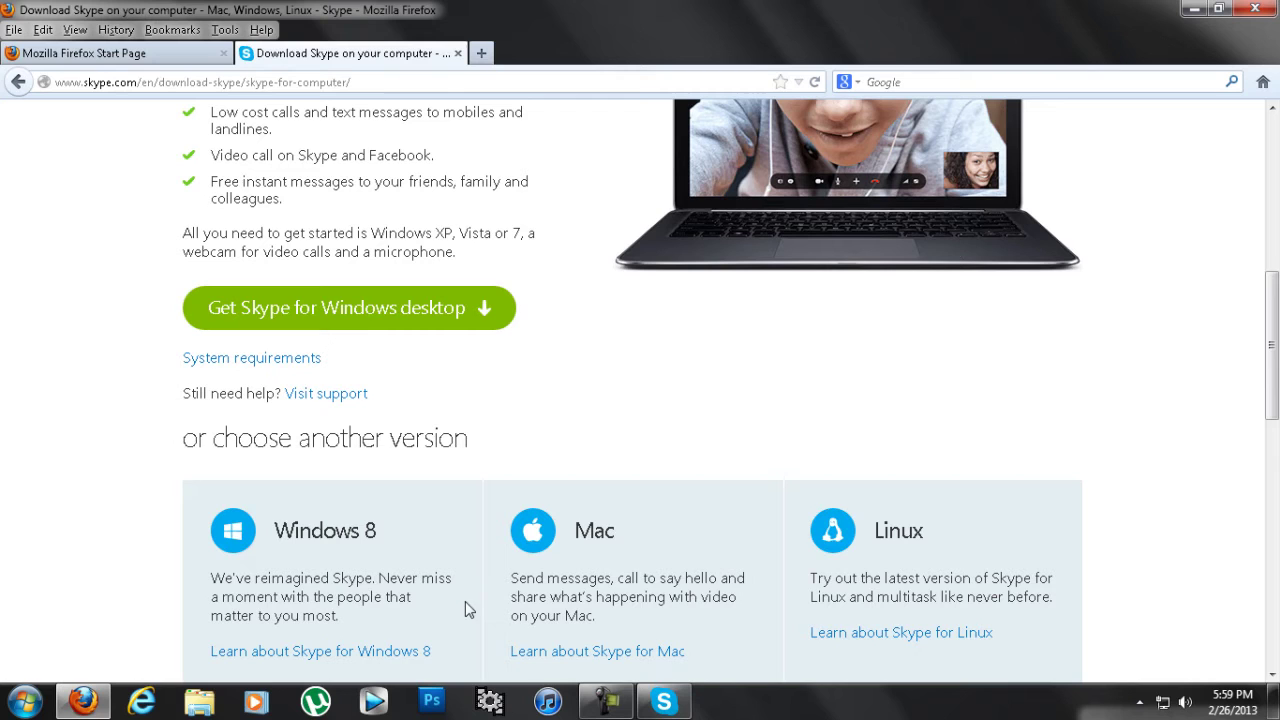
left_click_drag(1275, 367, 1275, 283)
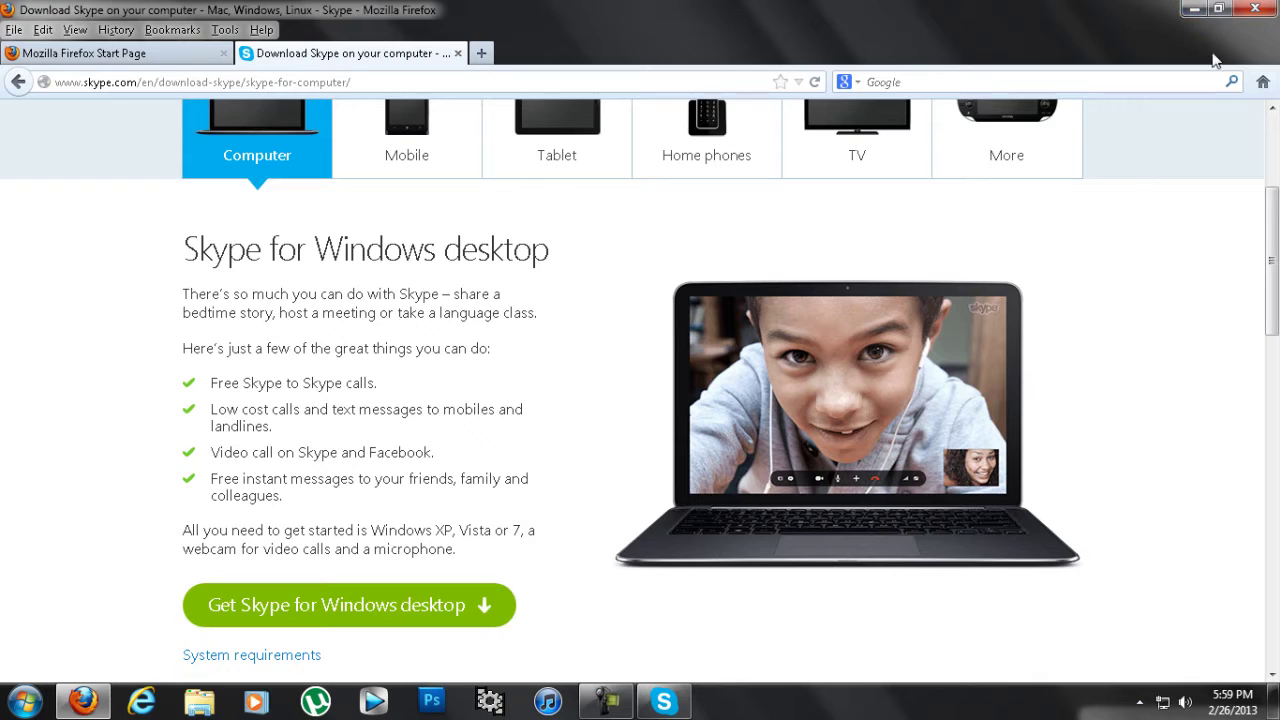
scroll(1120, 161, "up", 5)
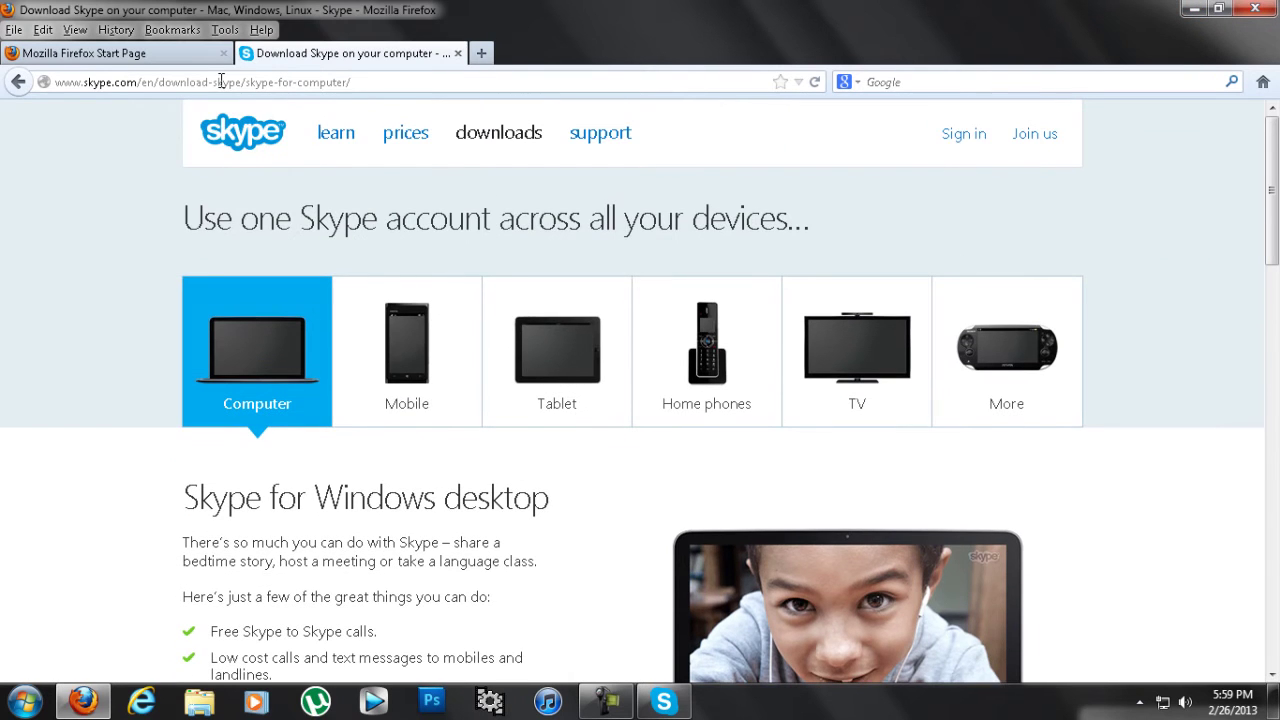
left_click(174, 52)
left_click(222, 82)
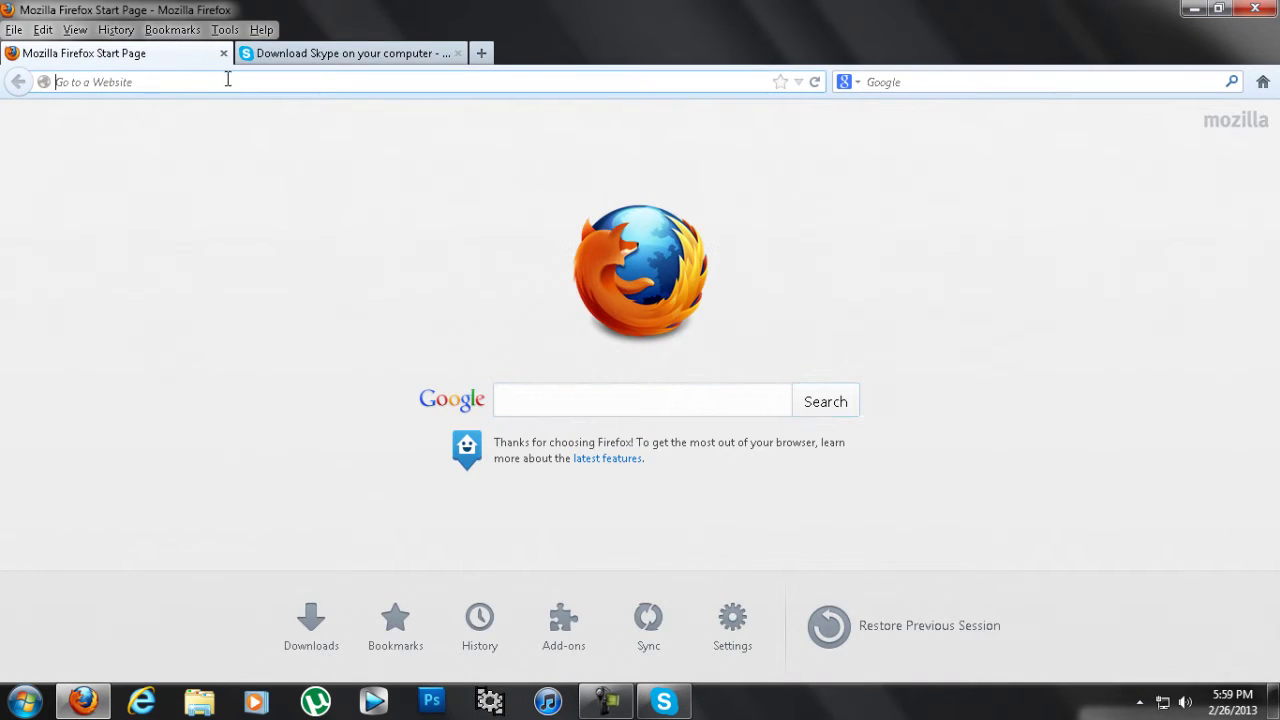
type("www.ifree-recorder.com/iFreeRecorder.exe")
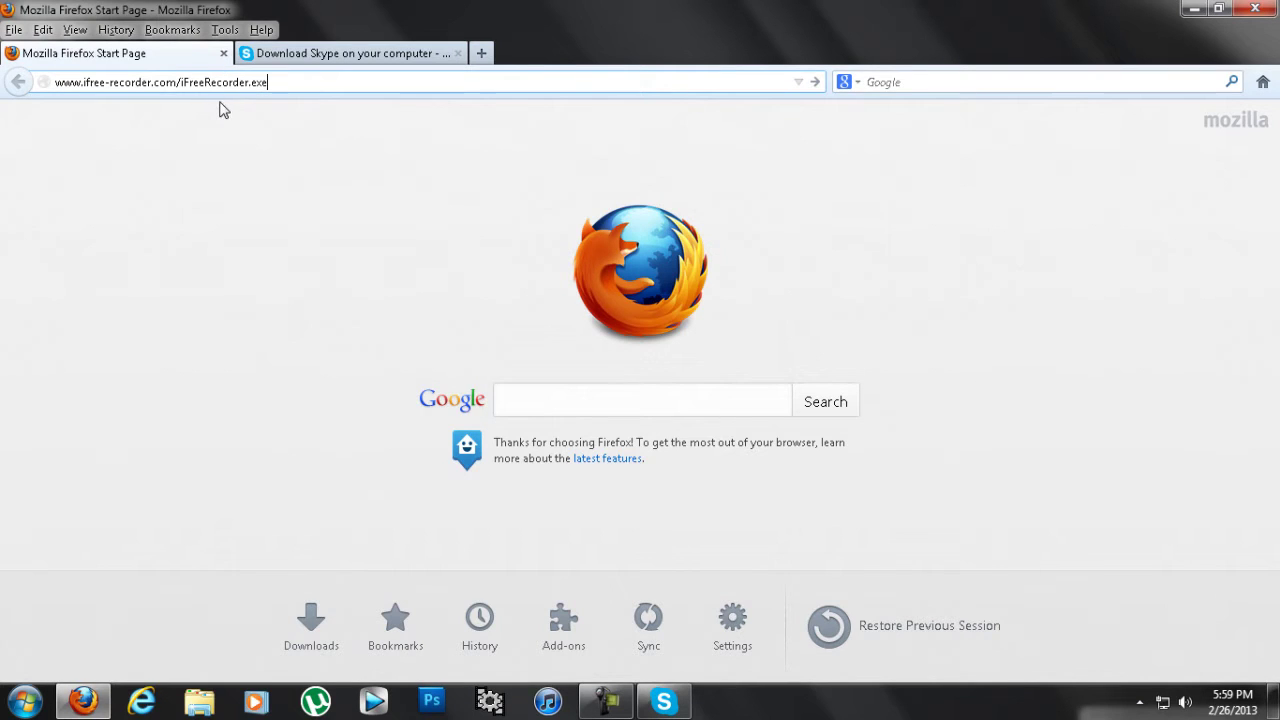
key("Return")
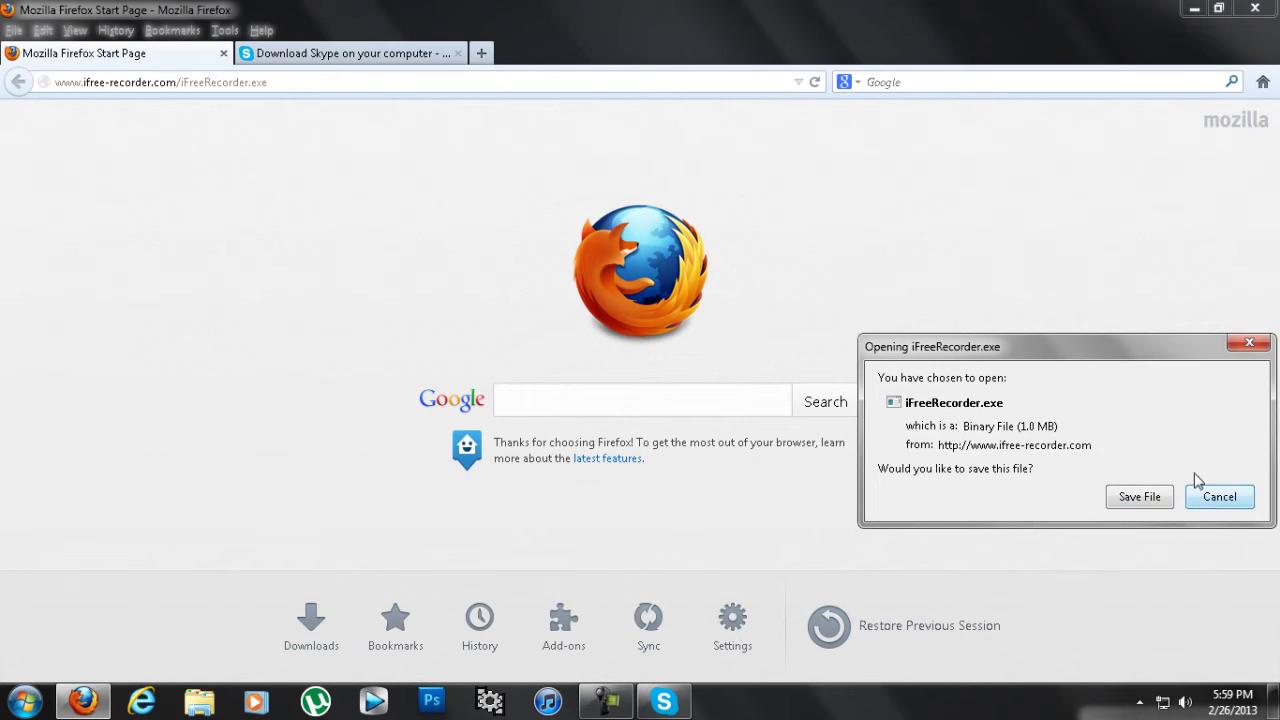
left_click(1248, 345)
left_click(1194, 8)
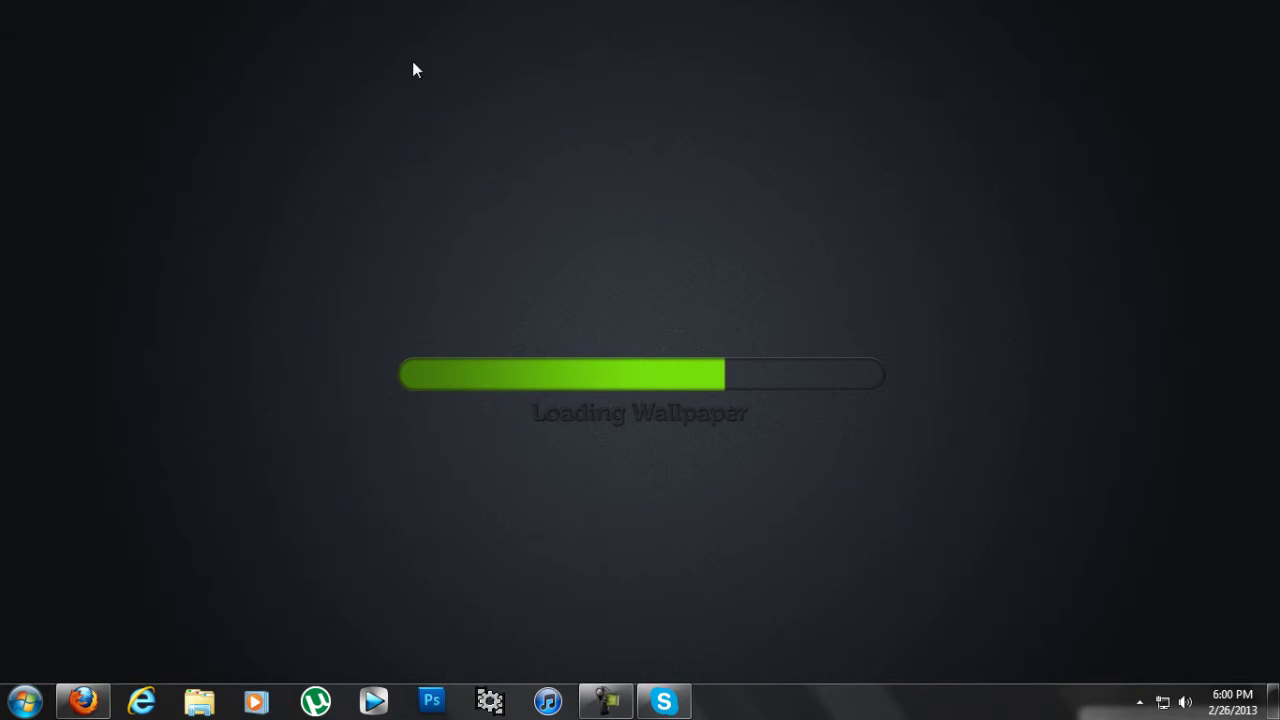
Step: Glance at Skype's contacts, hide Skype again, and launch iFree Skype Recorder from the Start menu
left_click(664, 701)
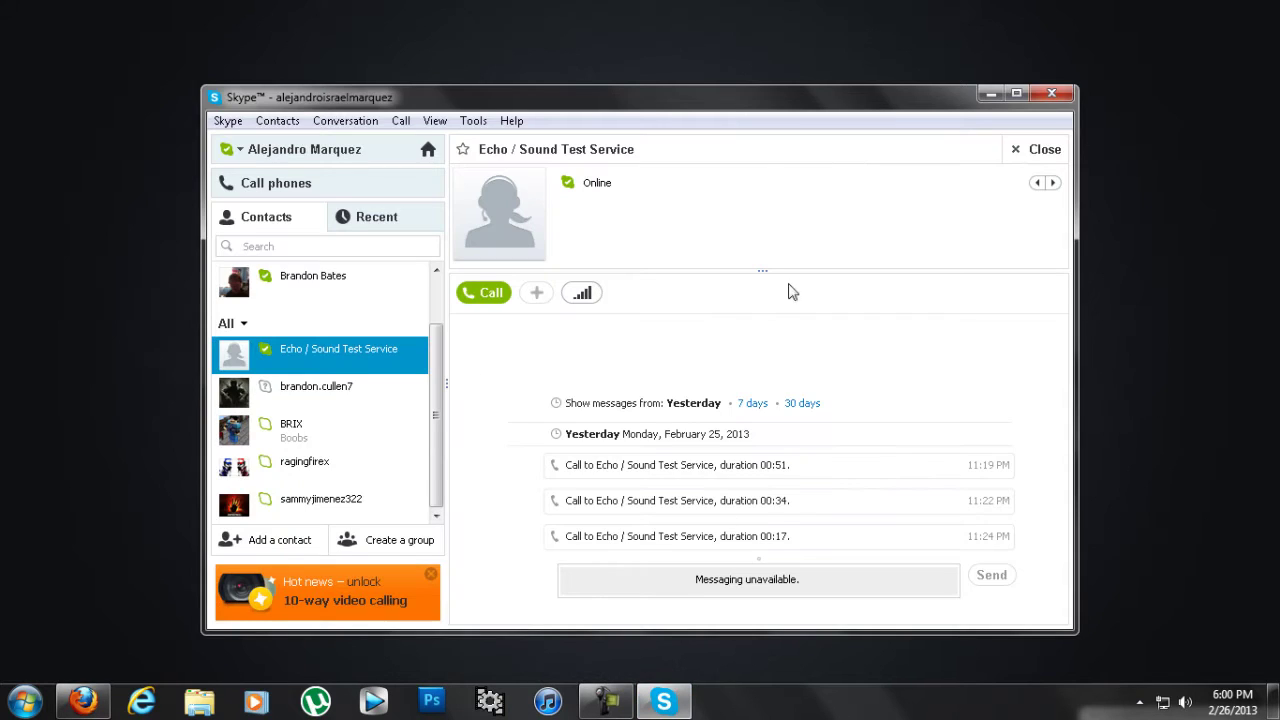
left_click(991, 94)
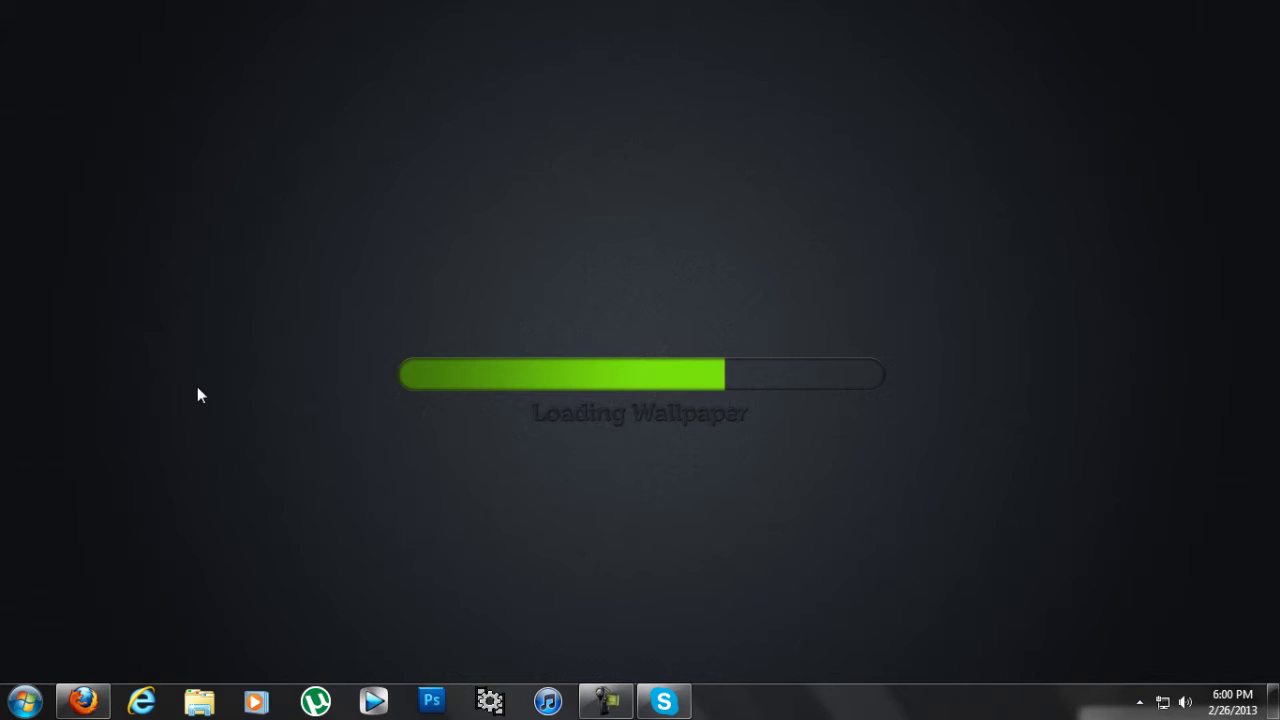
left_click(22, 701)
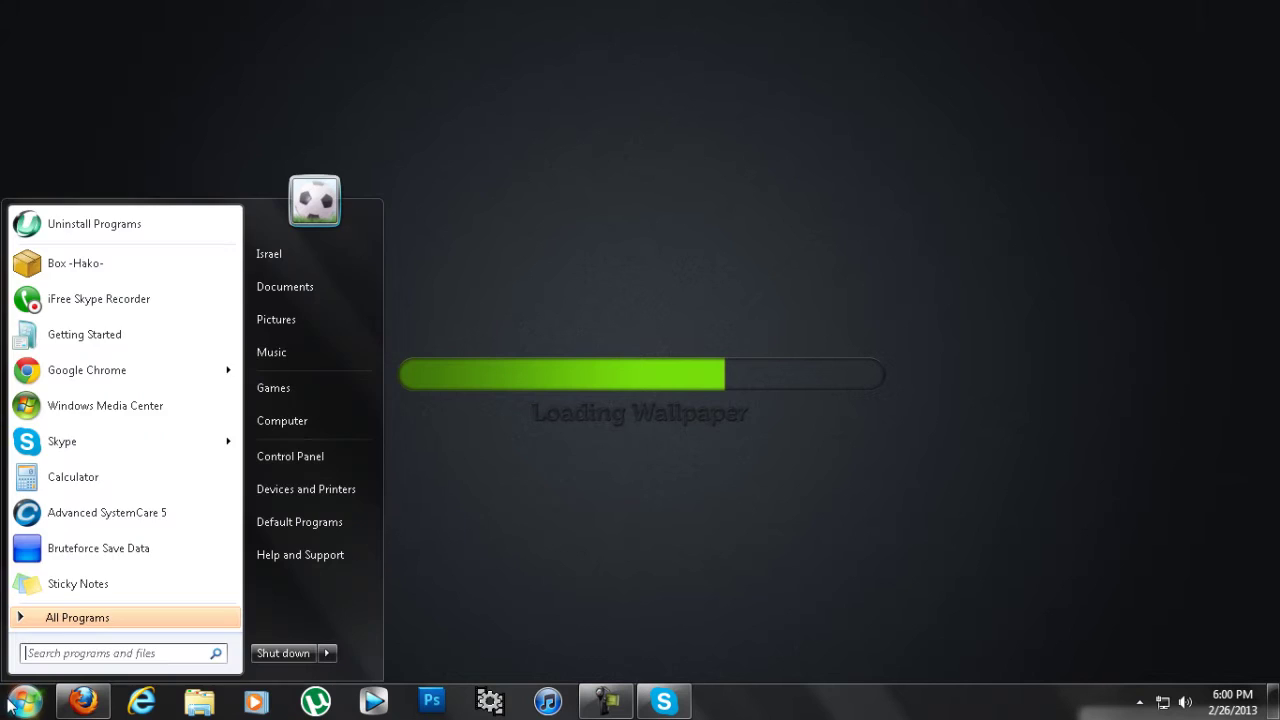
left_click(84, 316)
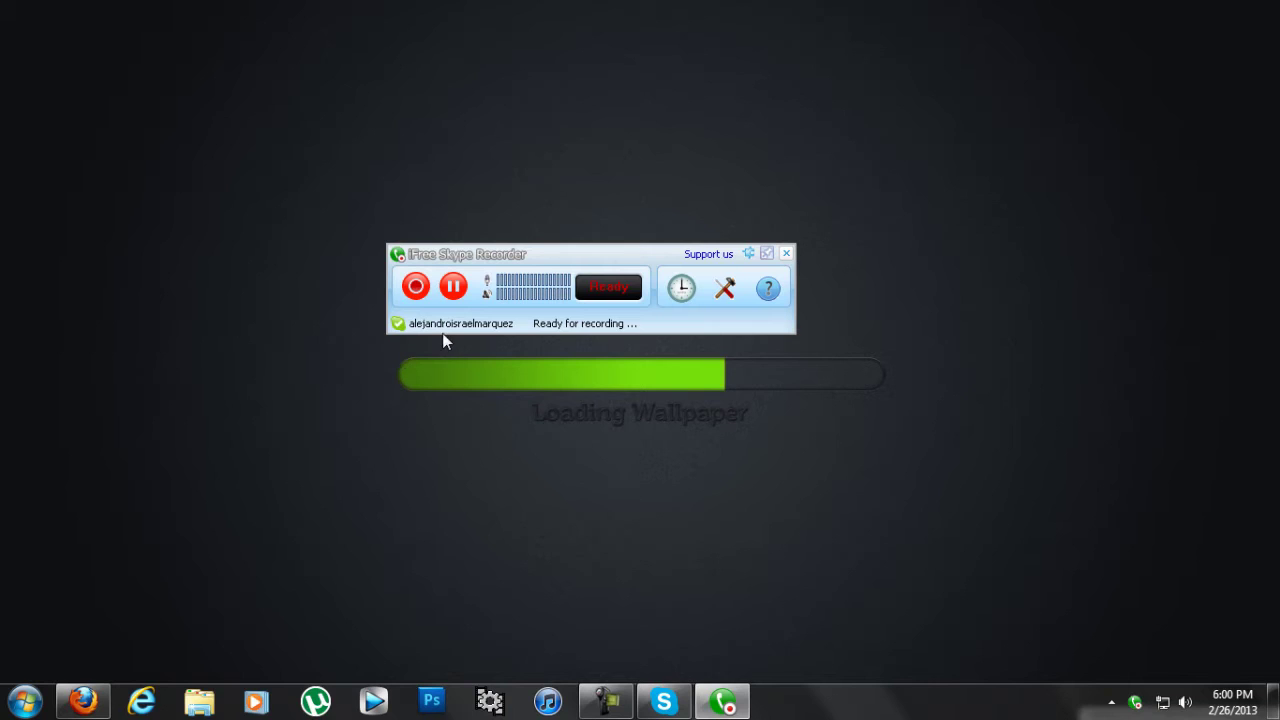
Step: Open the recorder's Options beside the main window and show Call Recording: manual, both sides recorded
left_click(725, 290)
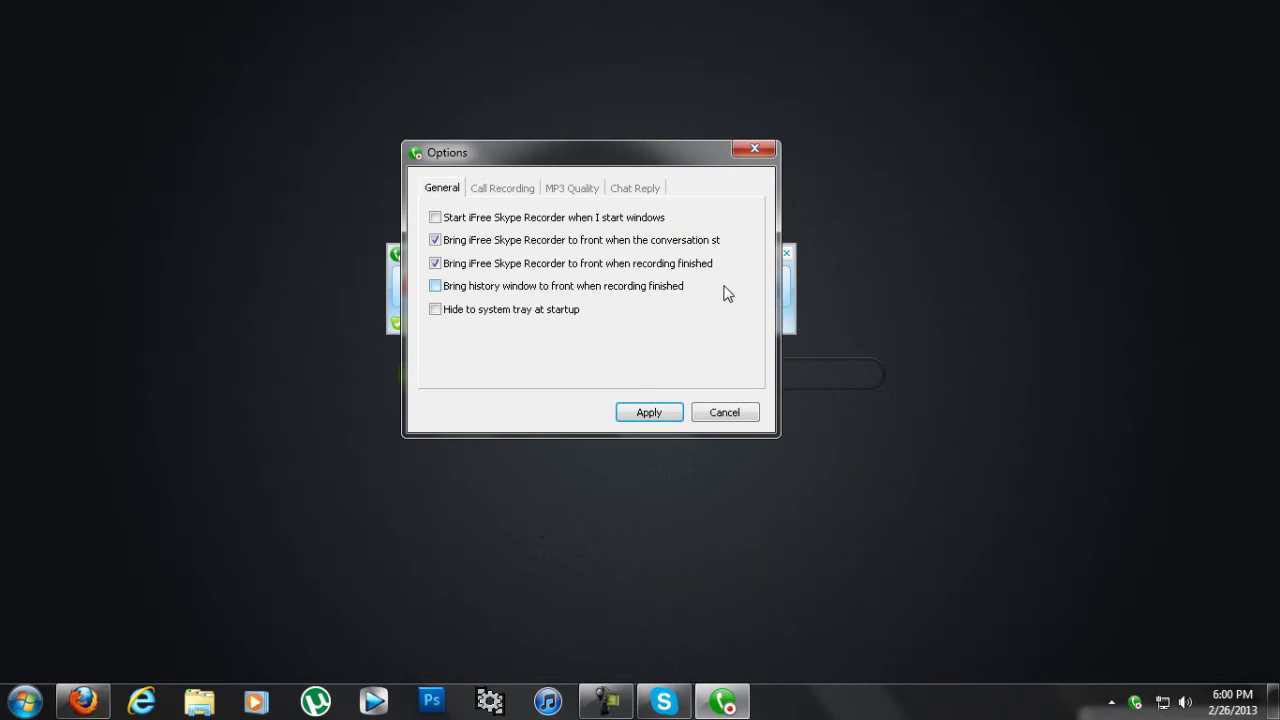
left_click_drag(646, 160, 780, 195)
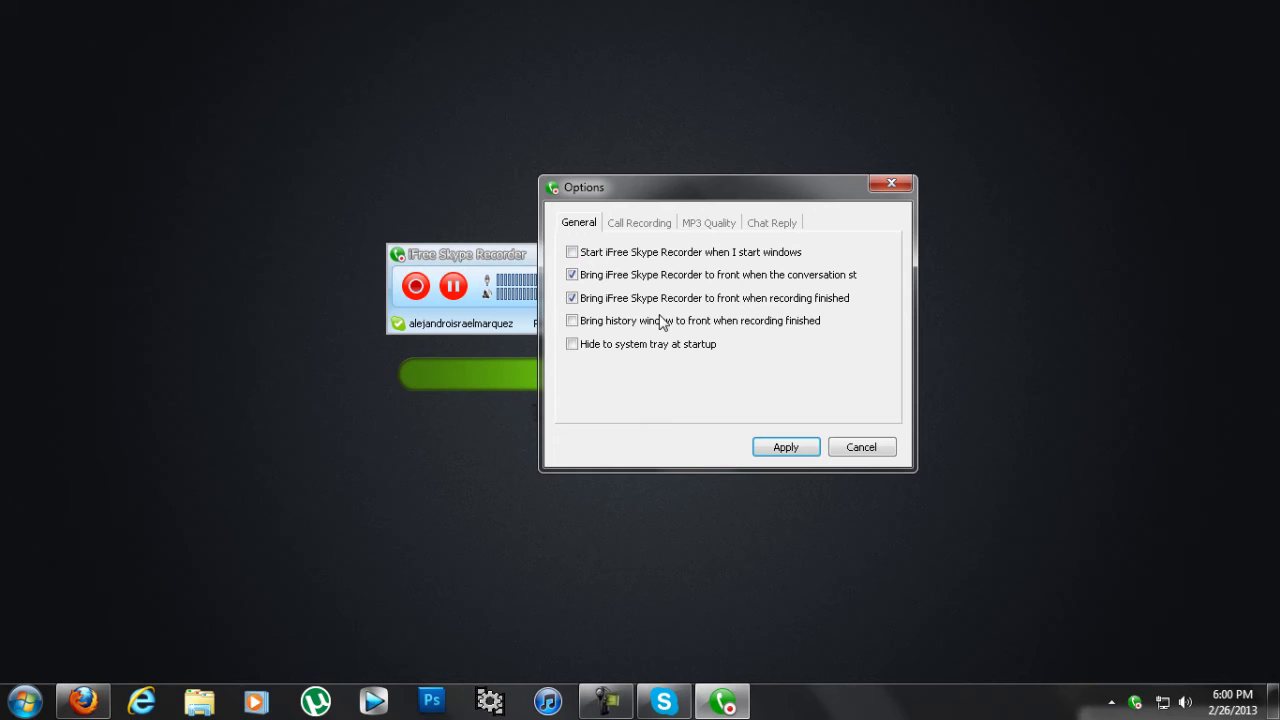
left_click(653, 224)
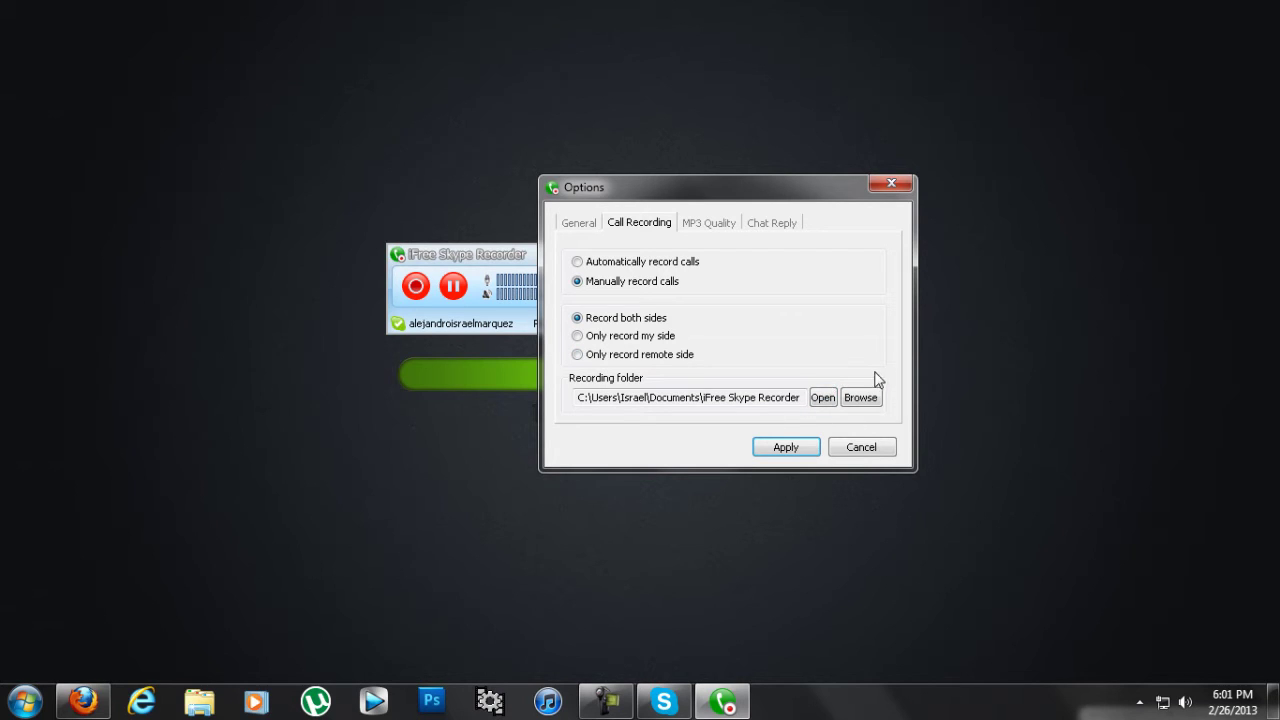
Step: Set MP3 Quality to Mono, 192 bitrate, 32000 sample rate, review Chat Reply, and apply
left_click(716, 225)
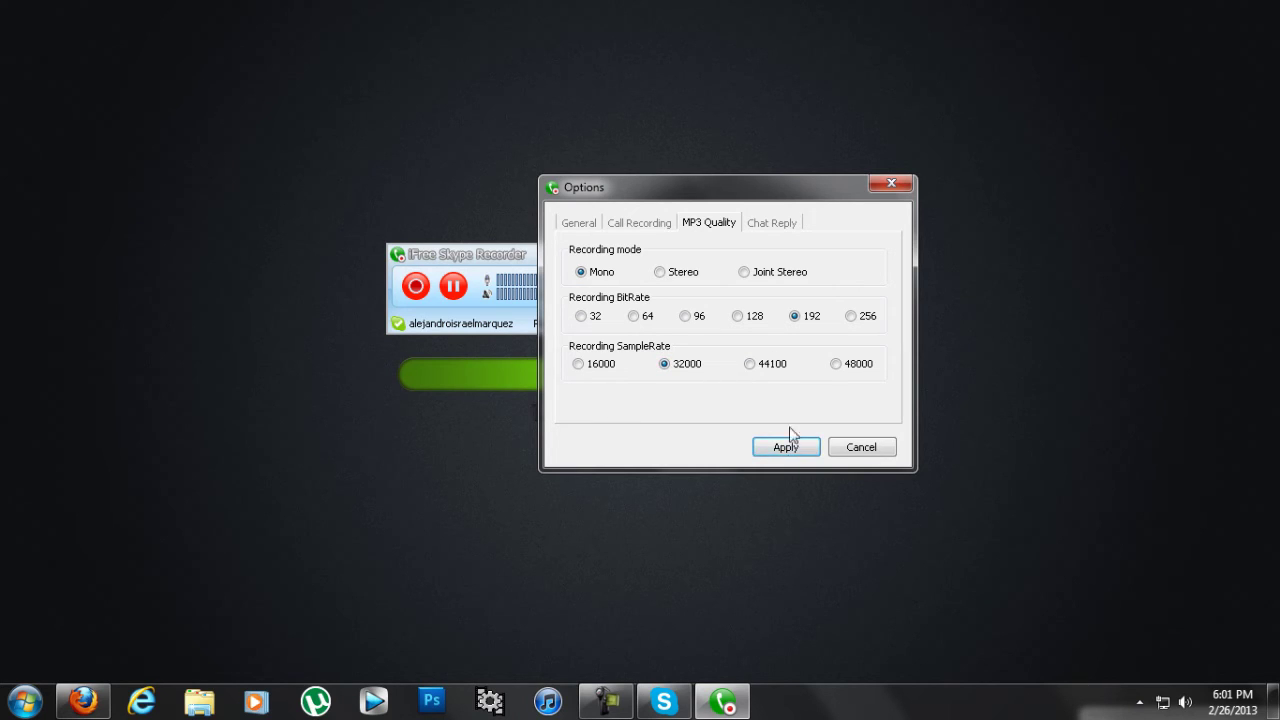
left_click(777, 230)
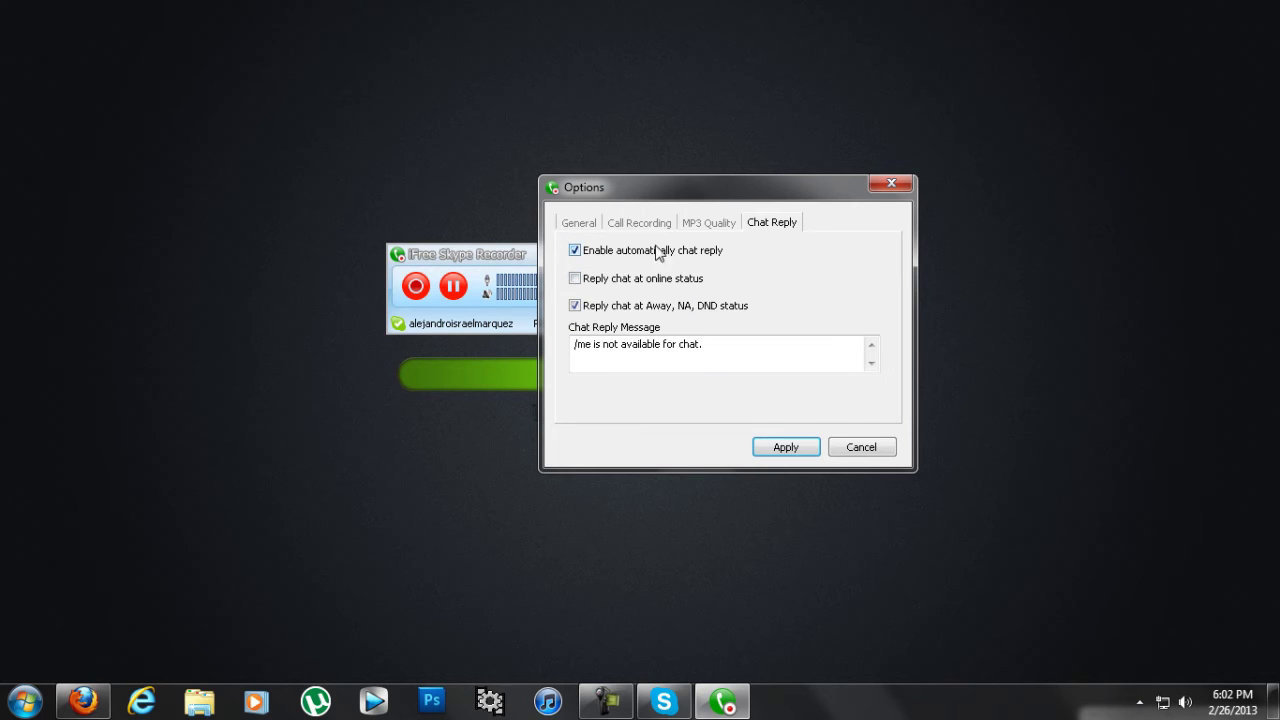
left_click(787, 451)
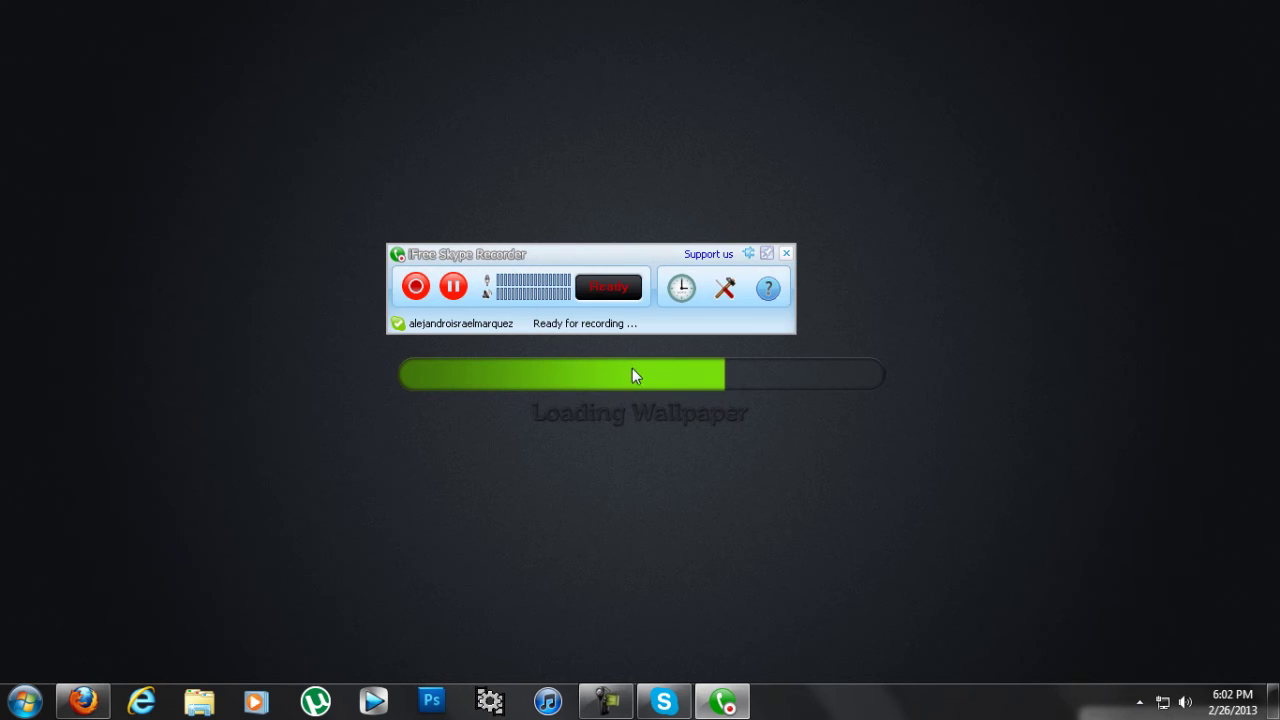
Step: With recorder and Skype side by side, record a 12-second Echo / Sound Test Service call, then minimize Skype
mouse_move(566, 255)
left_mouse_down()
mouse_move(617, 282)
mouse_move(1080, 160)
mouse_move(968, 85)
mouse_move(1004, 80)
left_mouse_up()
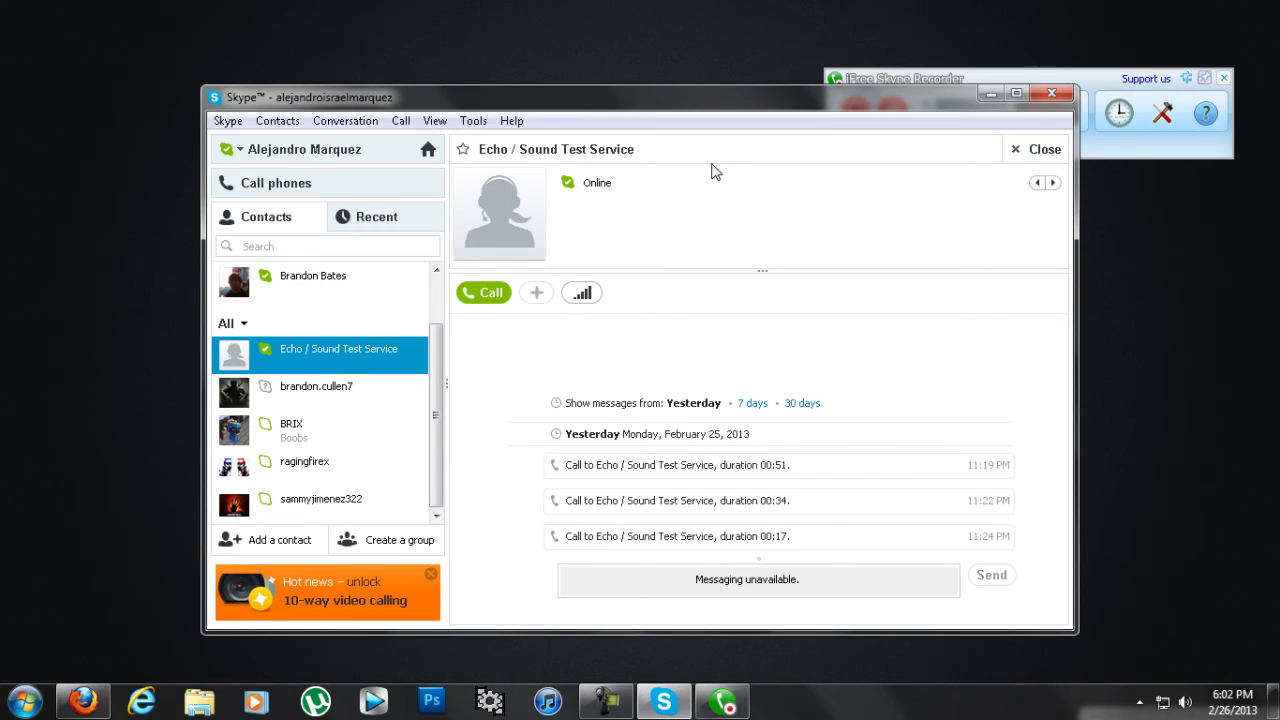
left_click_drag(736, 98, 9, 171)
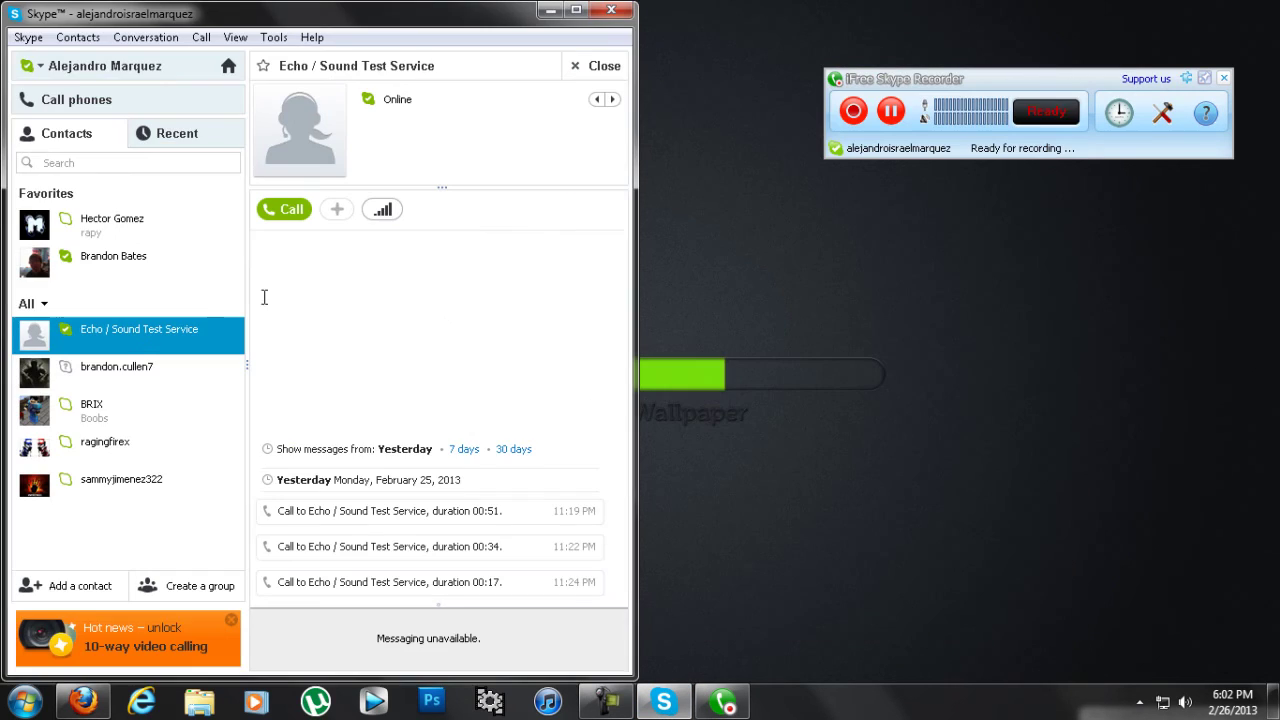
left_click(288, 212)
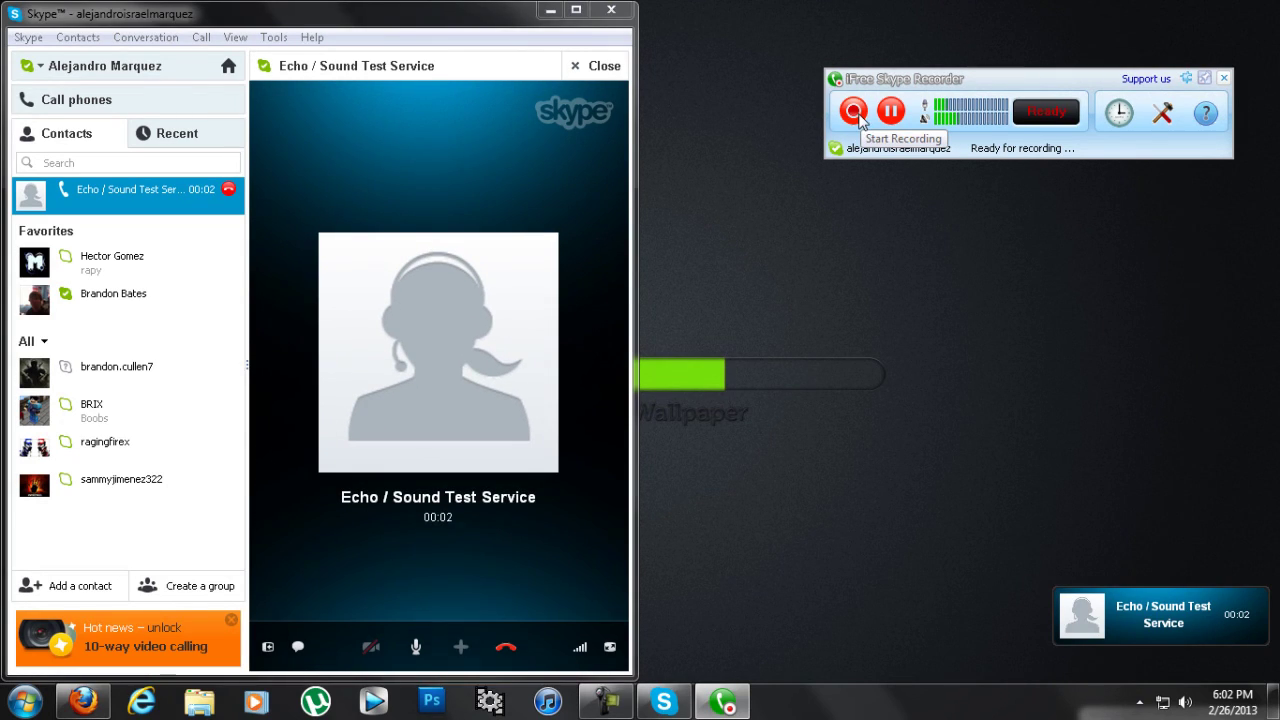
left_click(854, 112)
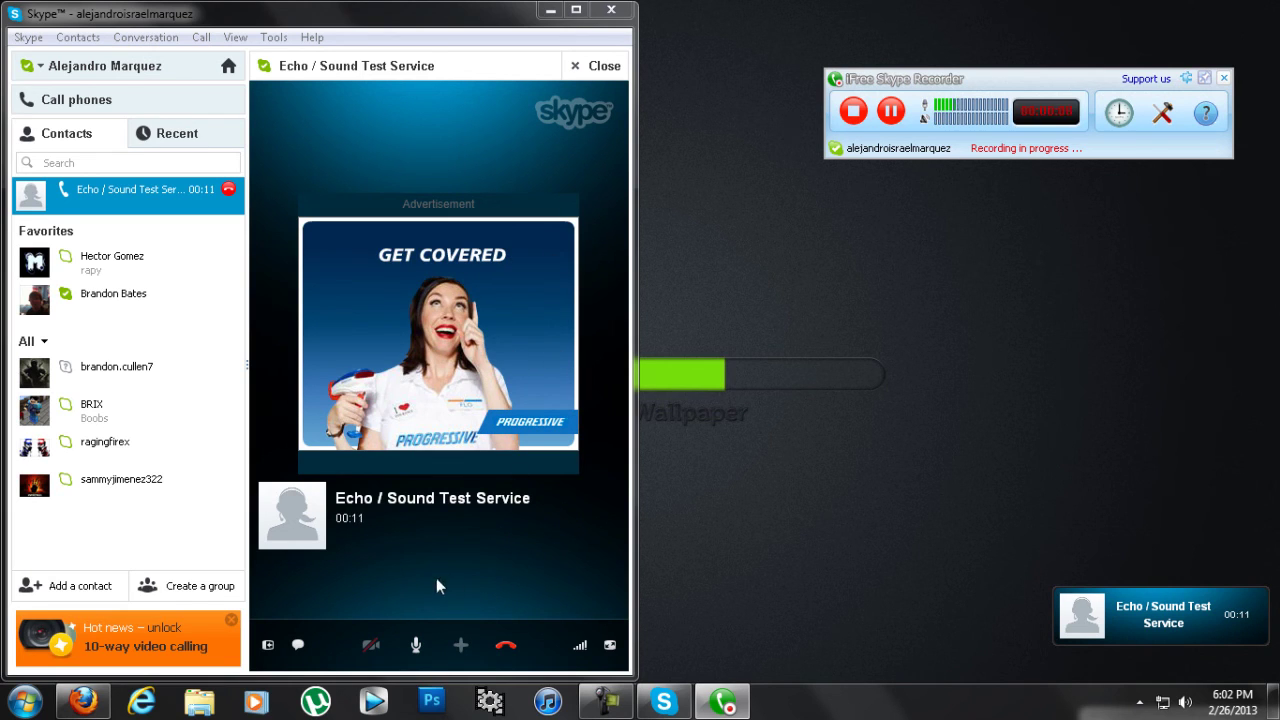
left_click(505, 645)
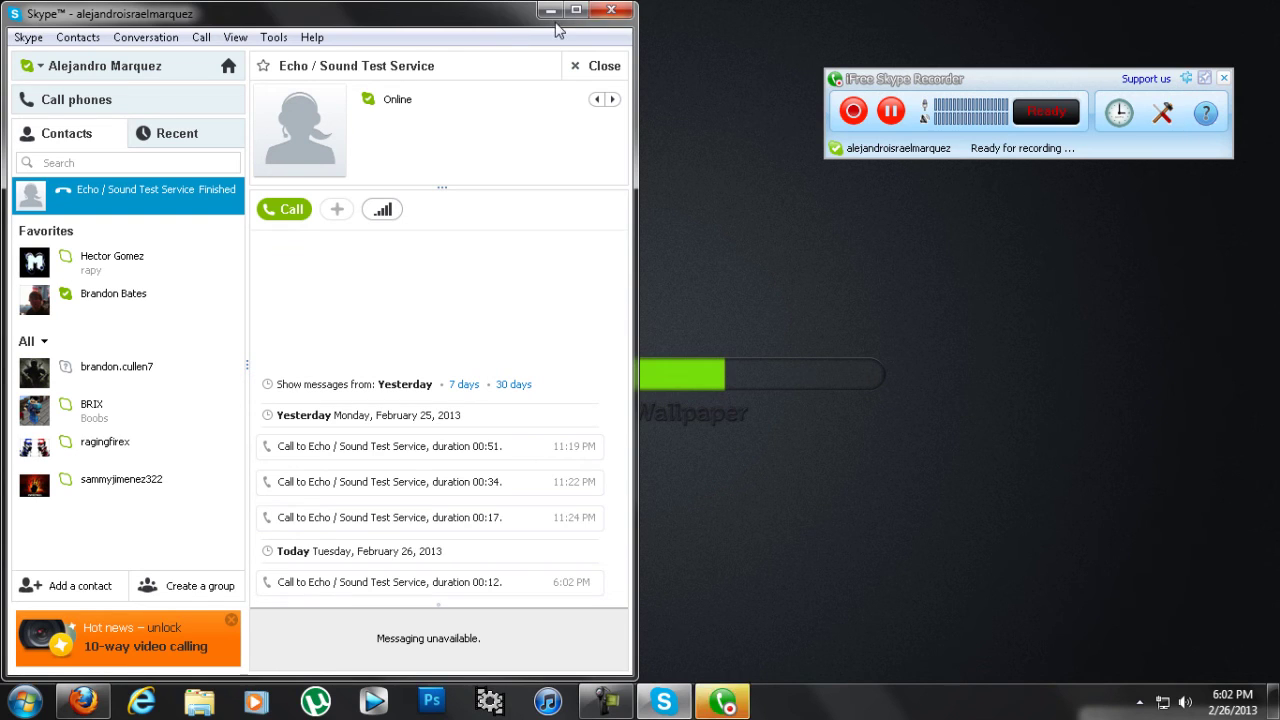
left_click(549, 12)
Step: Play the newest echo123 MP3 from Documents > iFree Skype Recorder full screen, then close the player
left_click(24, 680)
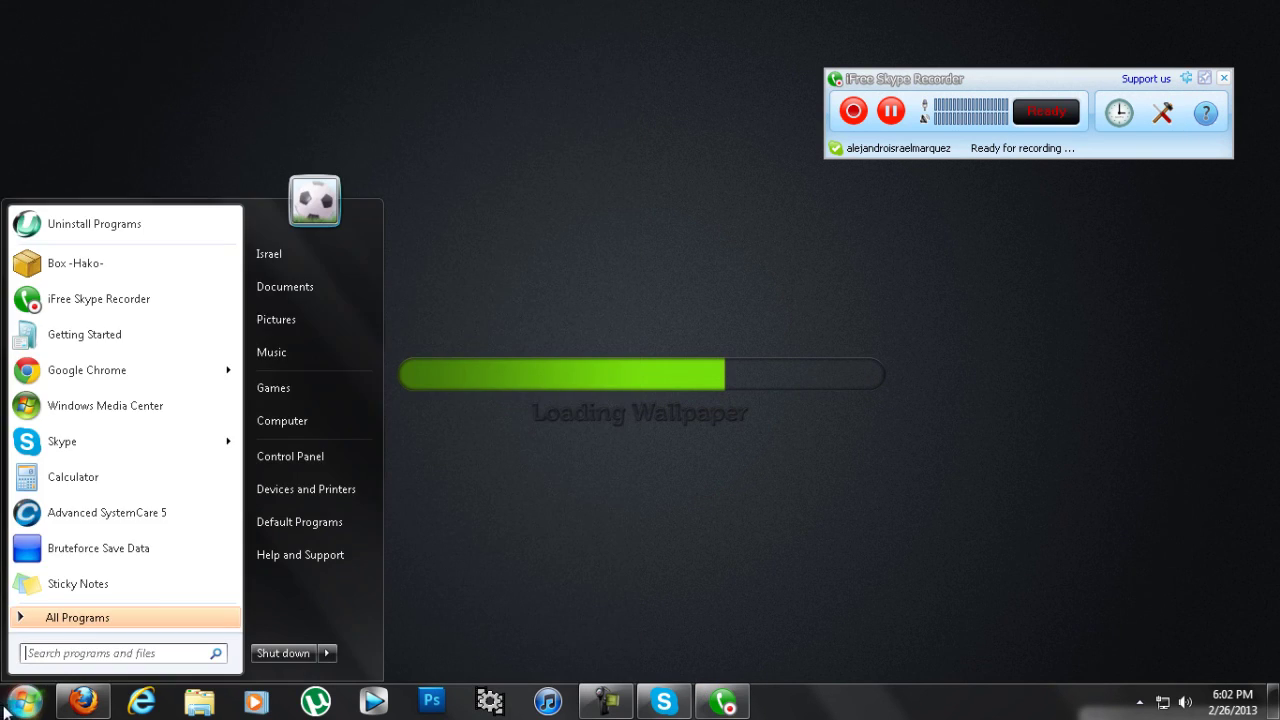
left_click(351, 286)
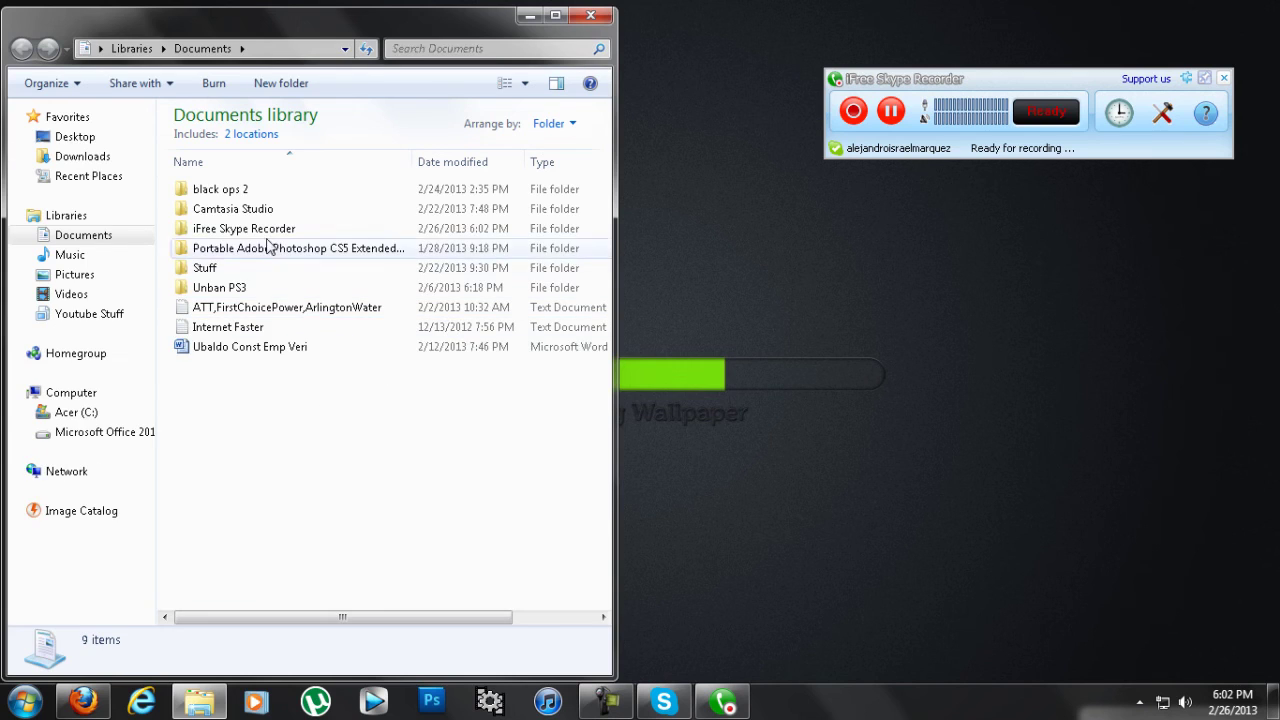
double_click(272, 229)
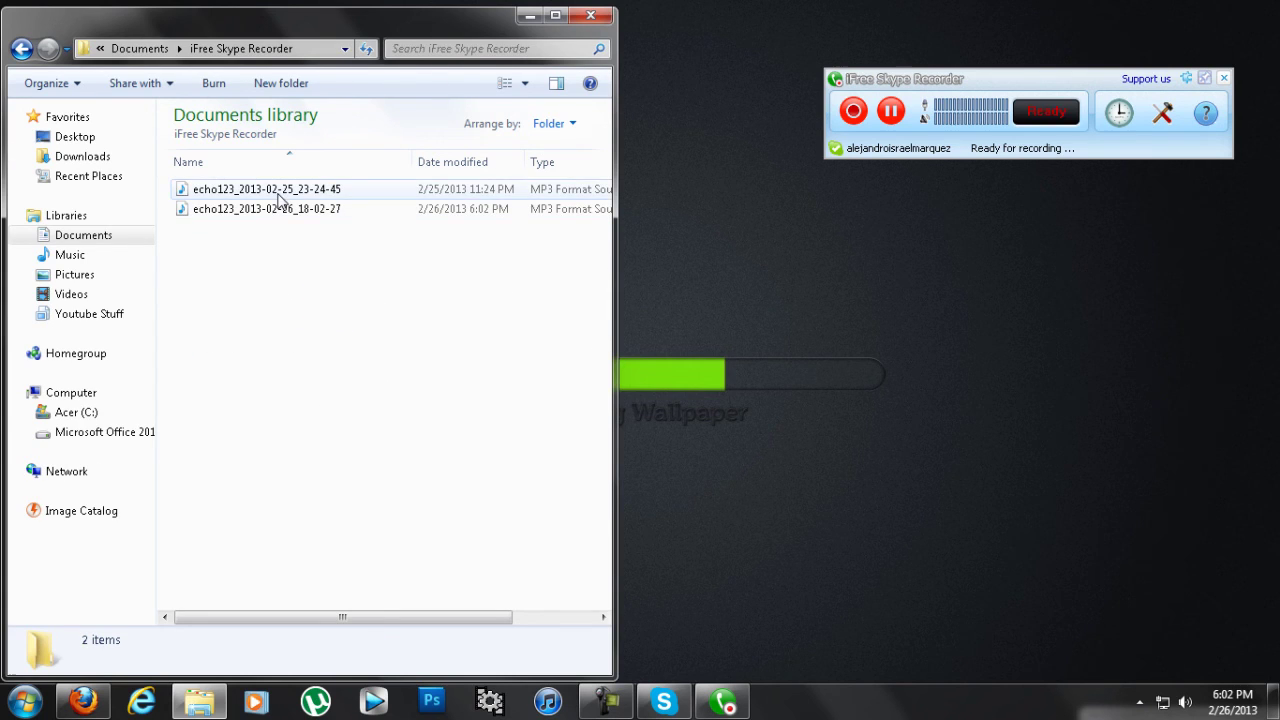
left_click(284, 222)
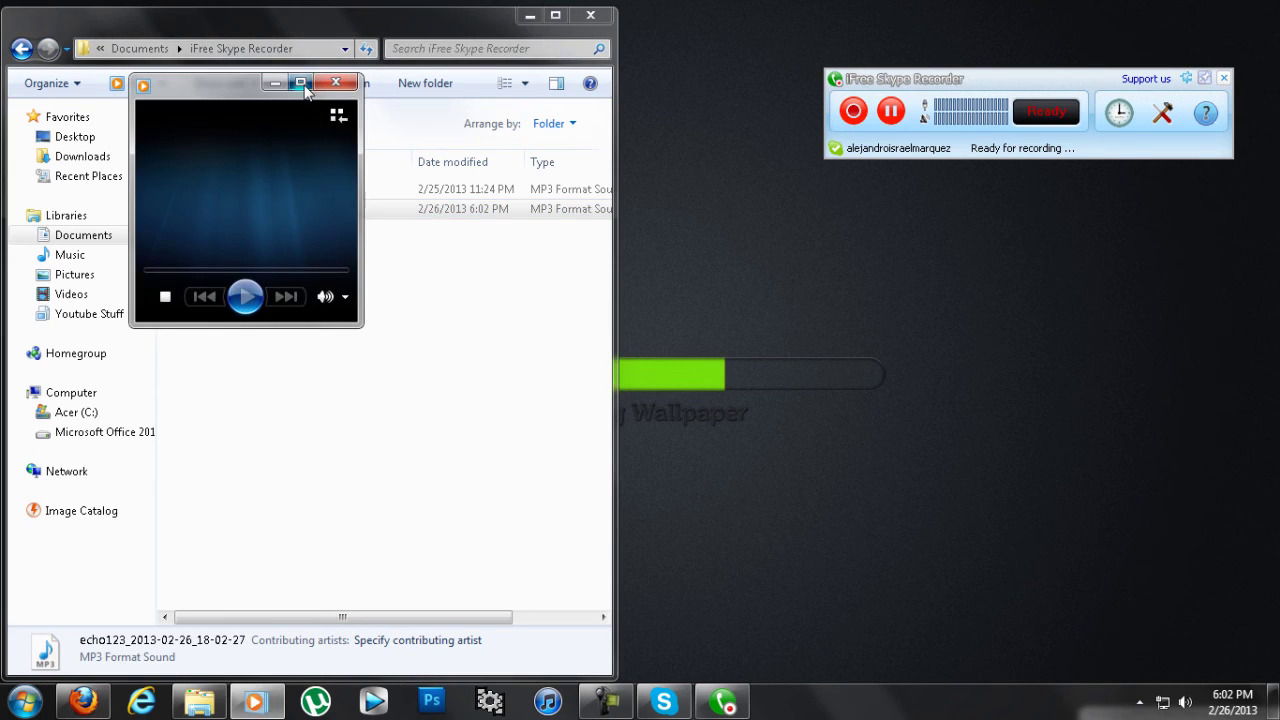
left_click(301, 83)
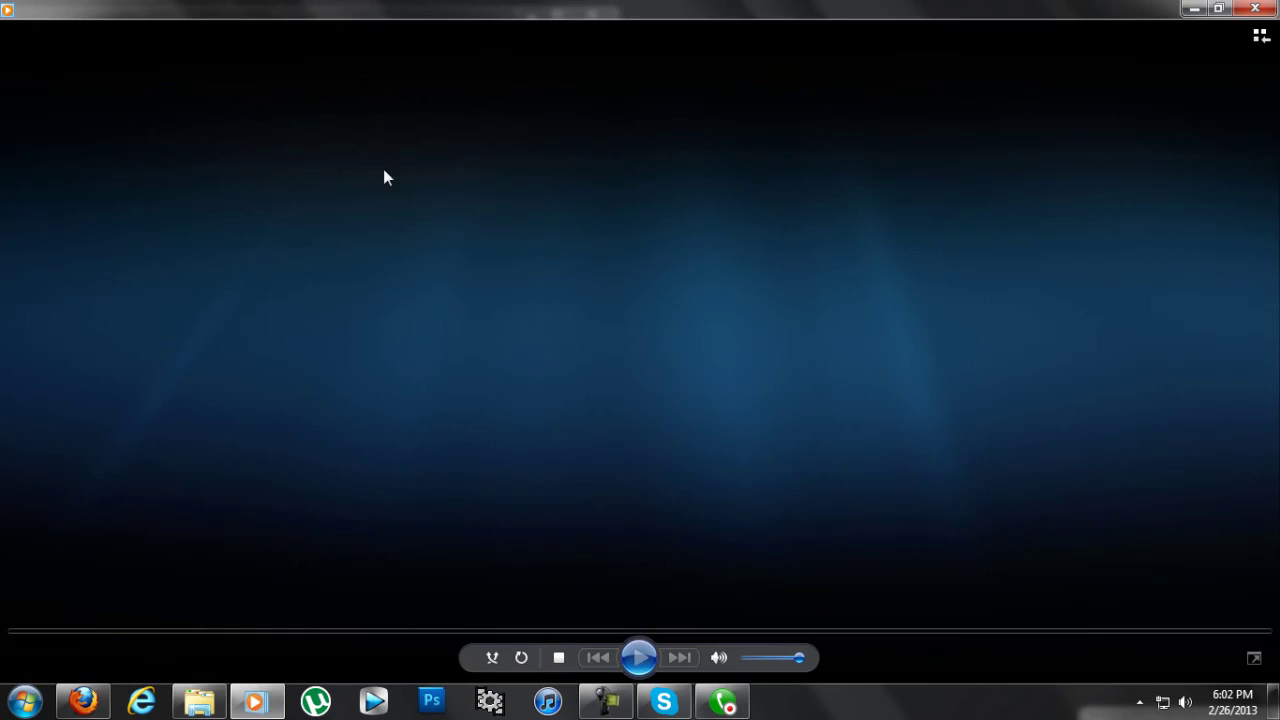
left_click(1255, 8)
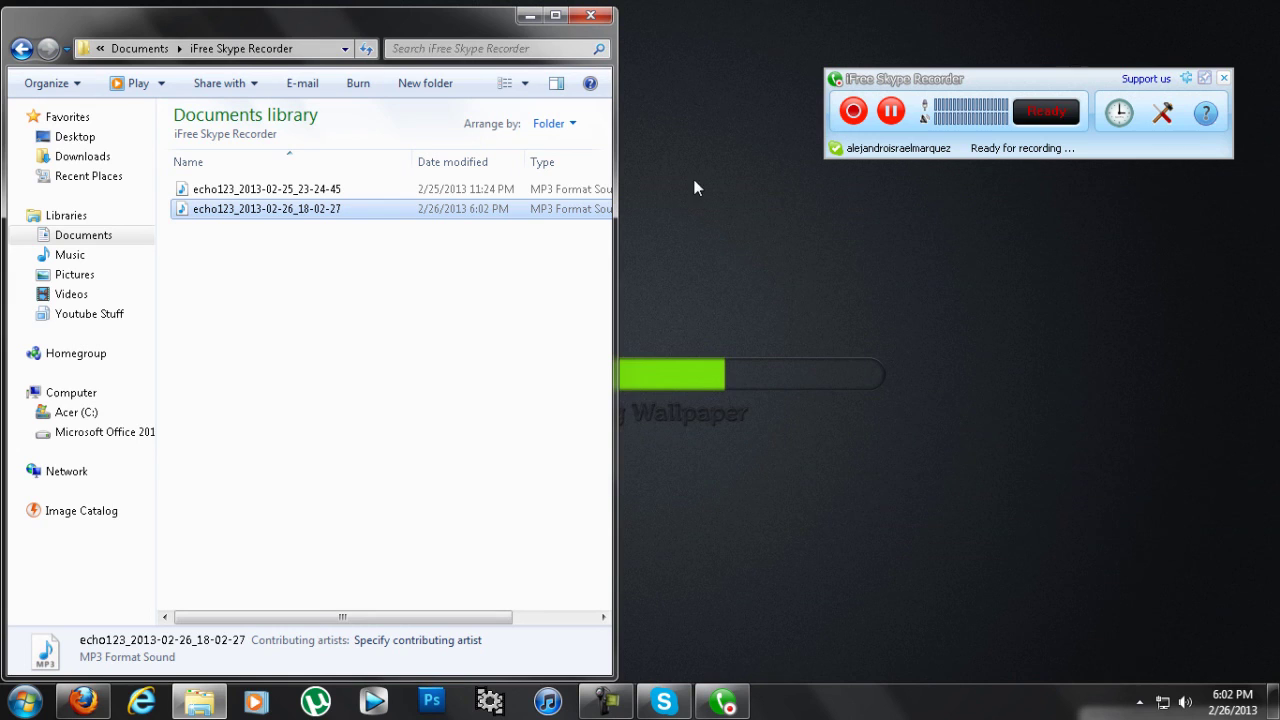
Step: Close the recordings folder window, then move iFree Skype Recorder to the centre and close it
left_click(591, 16)
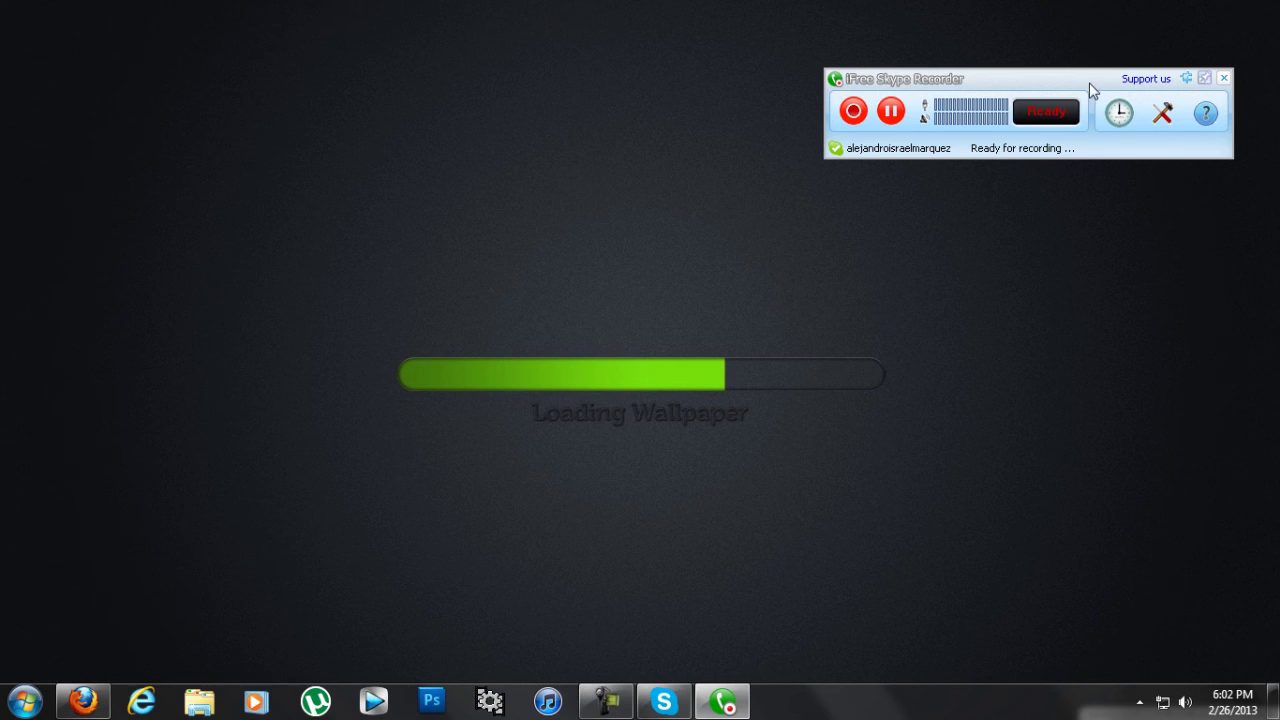
mouse_move(1092, 90)
left_mouse_down()
mouse_move(703, 238)
mouse_move(643, 282)
mouse_move(713, 334)
mouse_move(703, 338)
left_mouse_up()
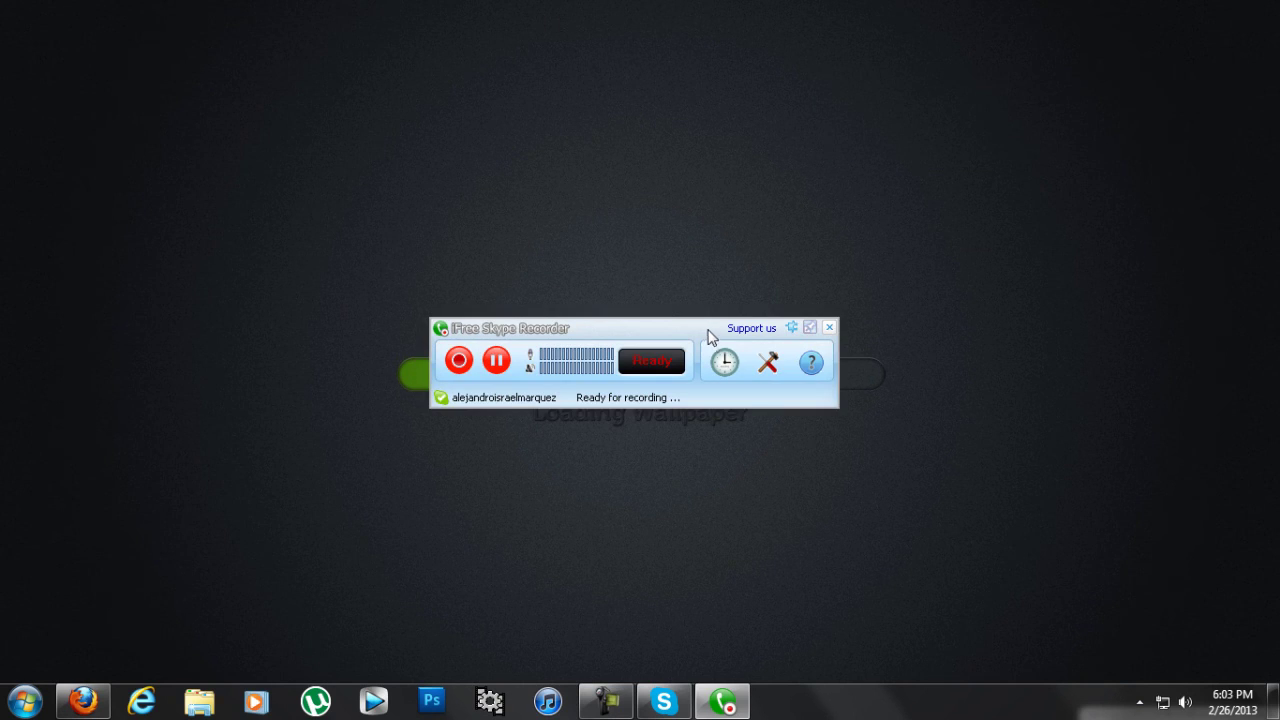
left_click(829, 328)
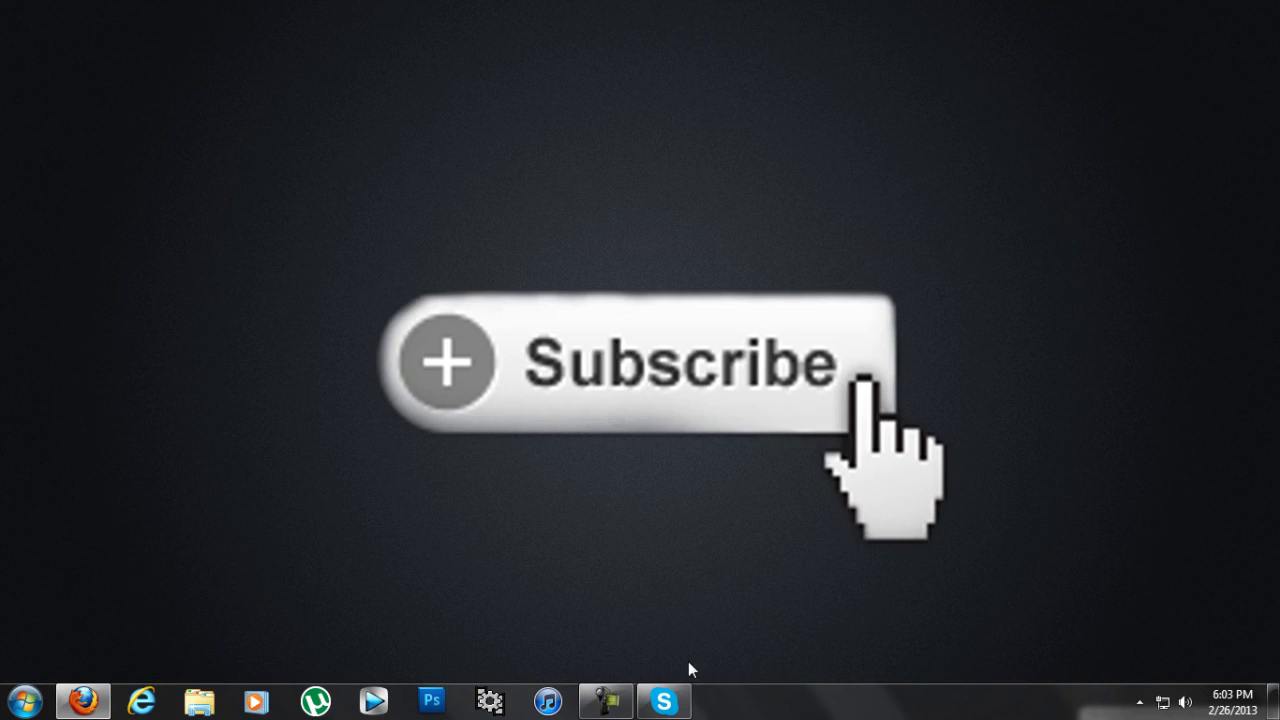